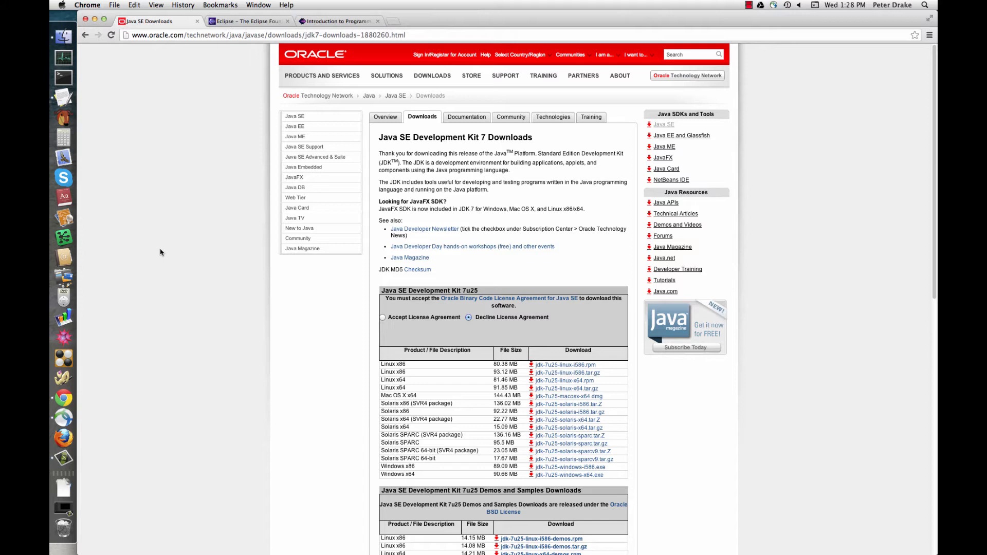
# Download the Mac OS X 64 Bit package of Eclipse Standard 4.3 from a mirror on the eclipse.org site
pyautogui.click(239, 23)
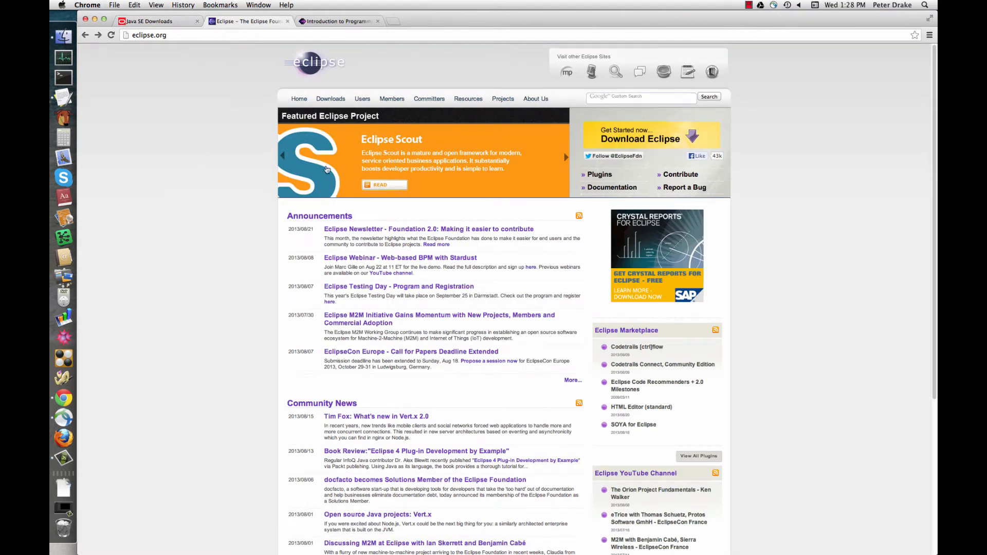
pyautogui.click(619, 141)
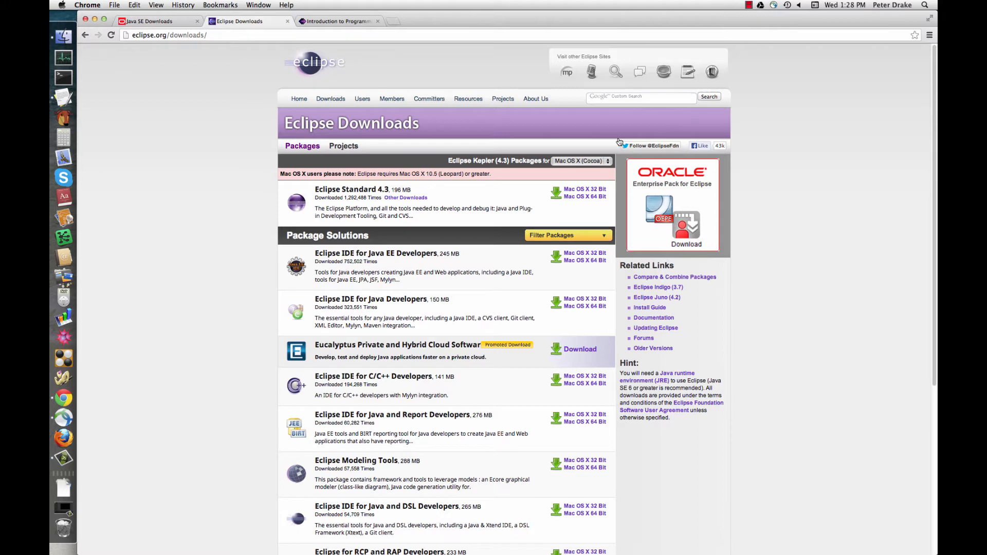
pyautogui.click(591, 196)
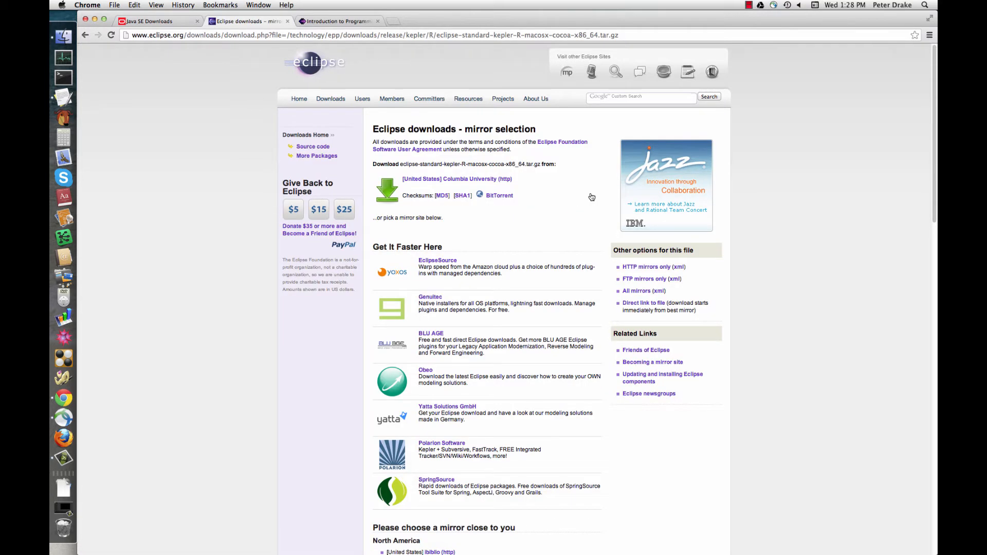
pyautogui.scroll(-10, 592, 197)
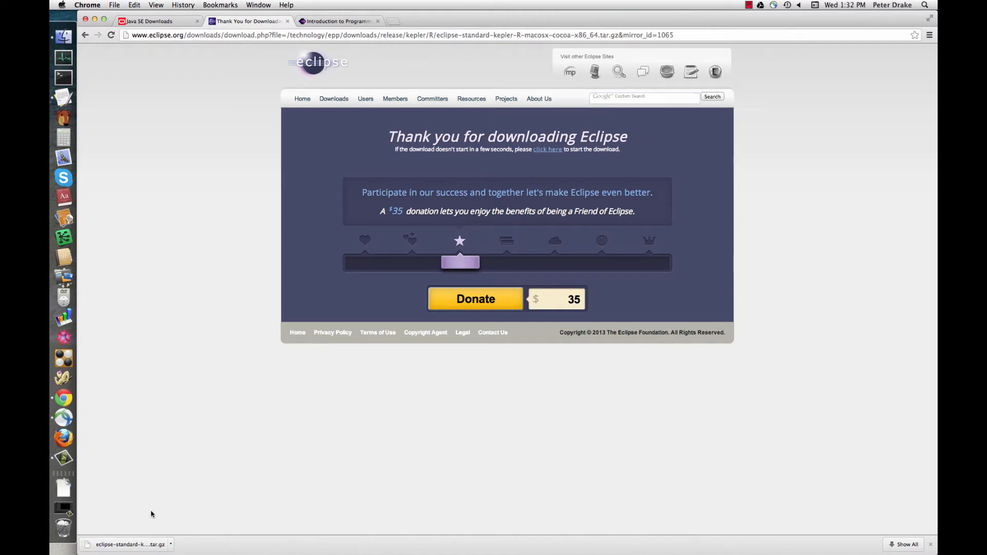
# Extract the downloaded Eclipse archive in Finder and move the resulting eclipse folder into Applications
pyautogui.click(63, 36)
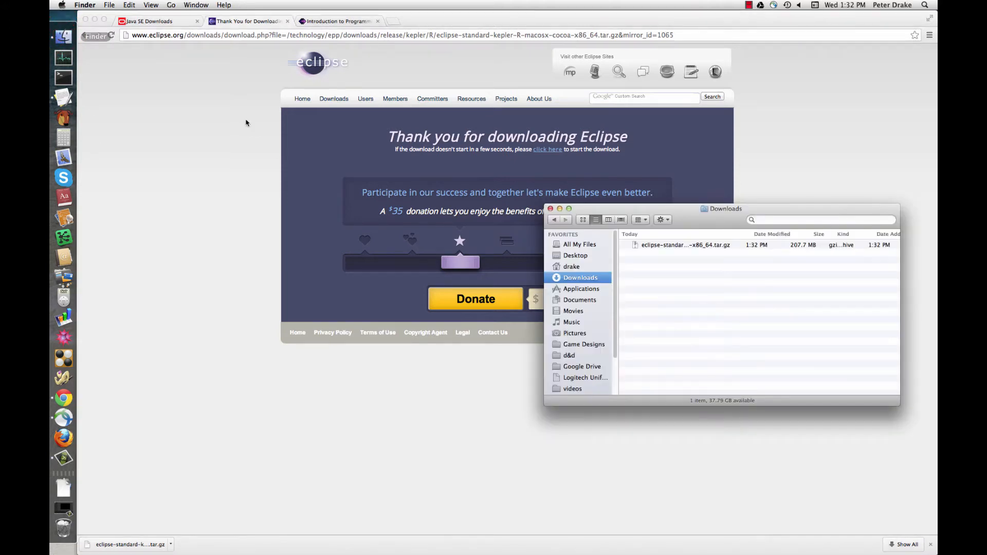
pyautogui.doubleClick(666, 245)
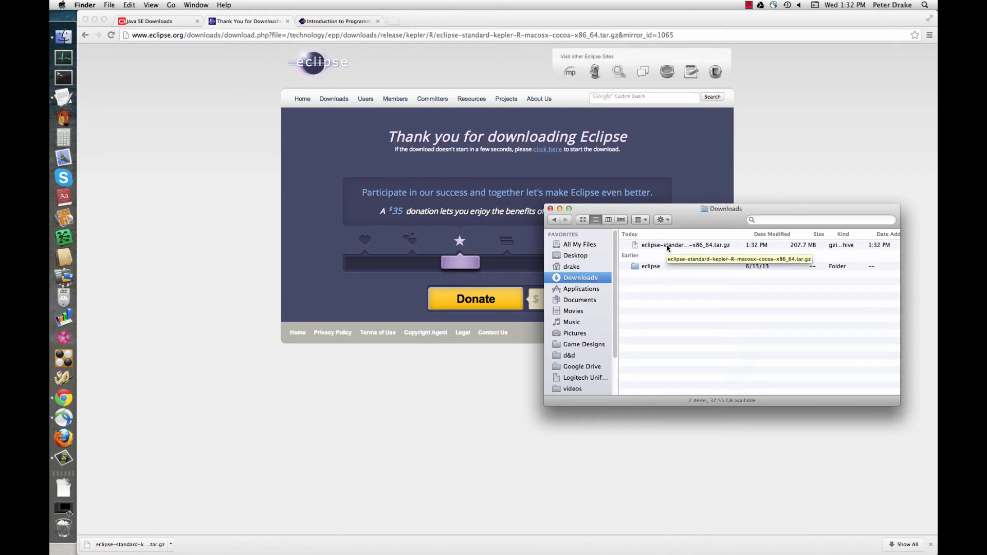
pyautogui.moveTo(641, 265); pyautogui.dragTo(591, 290)
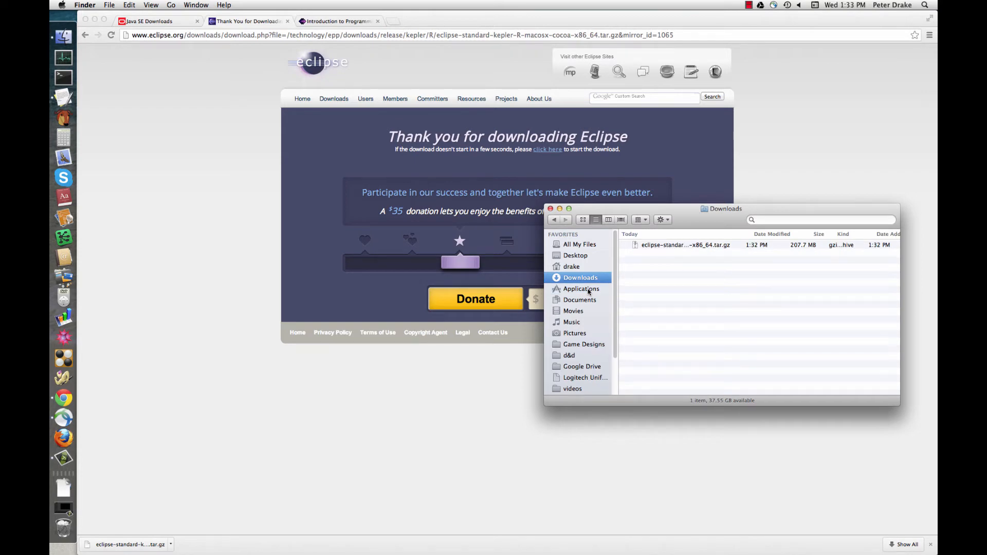
# Add the Eclipse application from the eclipse folder in Applications to the Dock
pyautogui.click(589, 290)
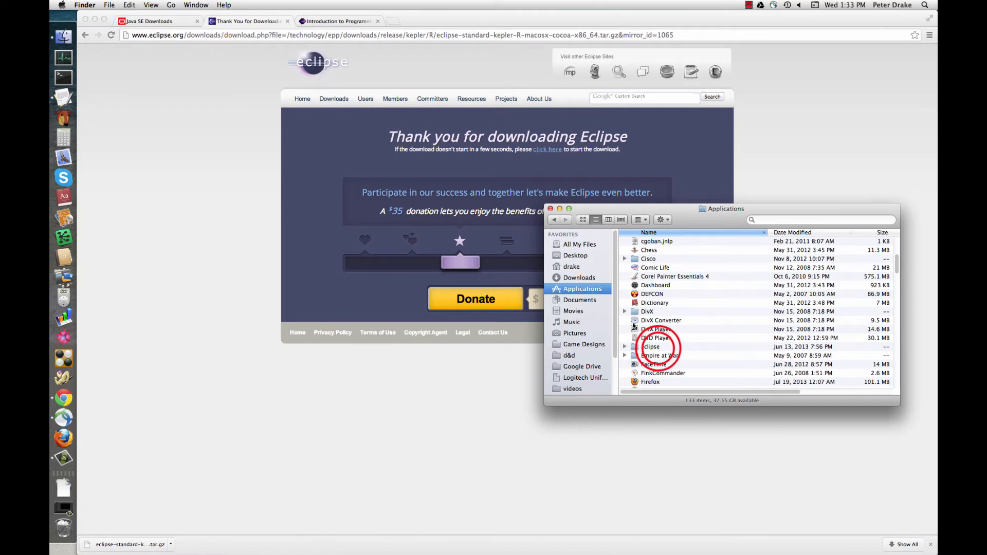
pyautogui.doubleClick(657, 348)
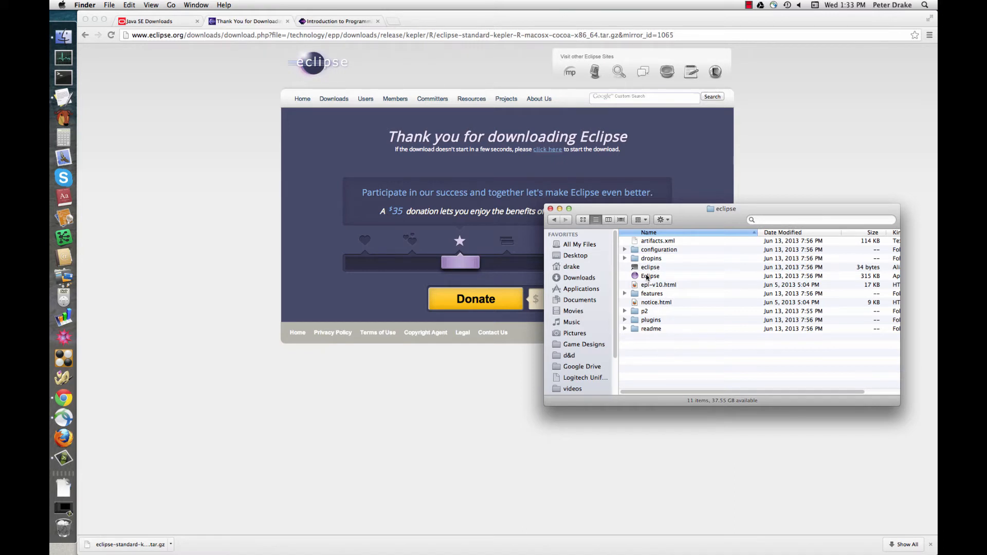
pyautogui.moveTo(646, 278); pyautogui.dragTo(83, 57)
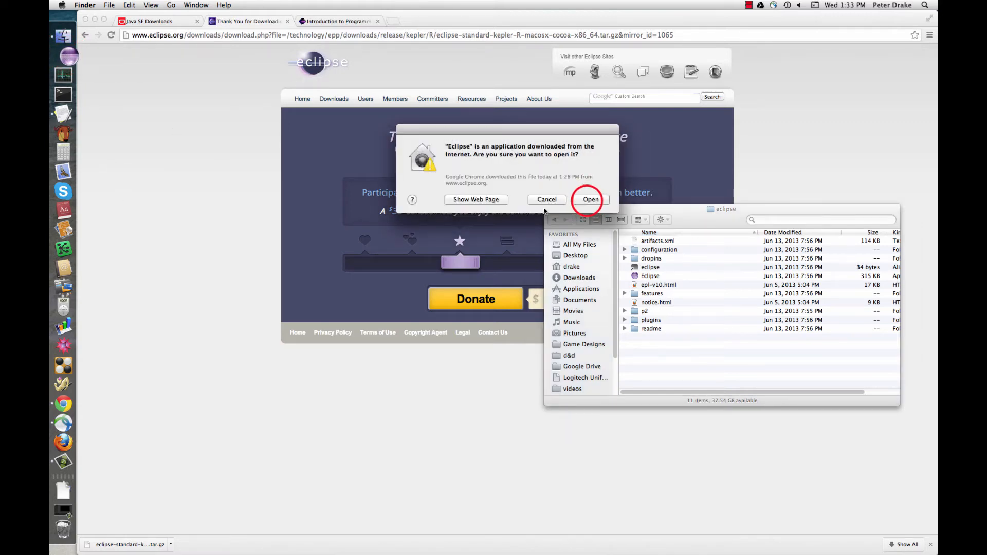
# Launch Eclipse with the proposed Documents/workspace folder as the default workspace and go to the workbench
pyautogui.click(591, 199)
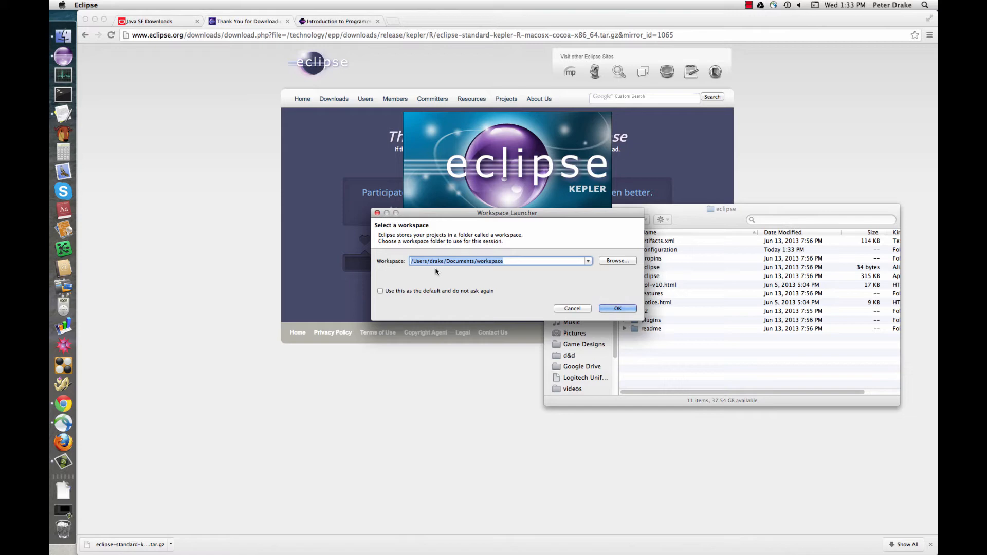
pyautogui.click(380, 292)
pyautogui.click(625, 309)
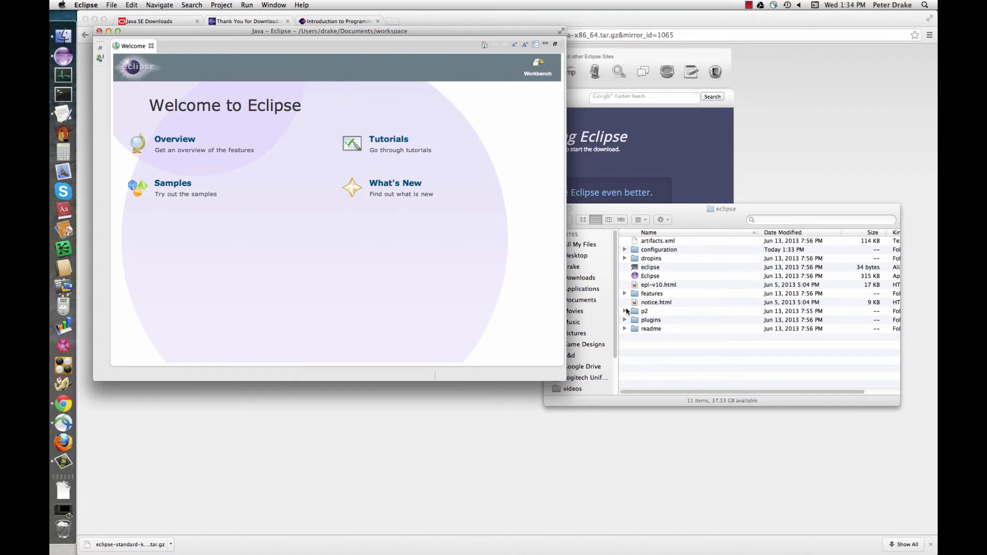
pyautogui.click(541, 63)
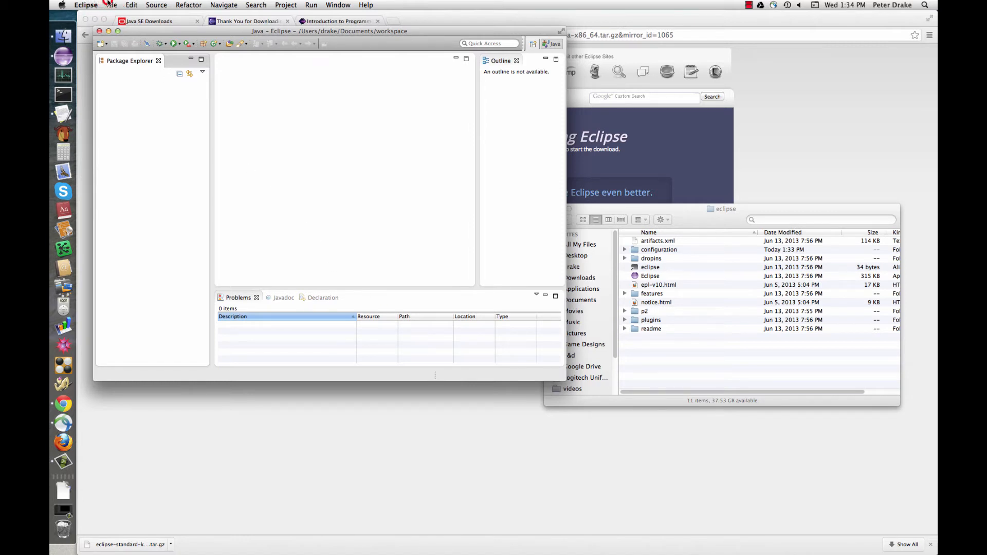
# Create a new Java project named hello with the default settings
pyautogui.click(110, 5)
pyautogui.moveTo(155, 16)
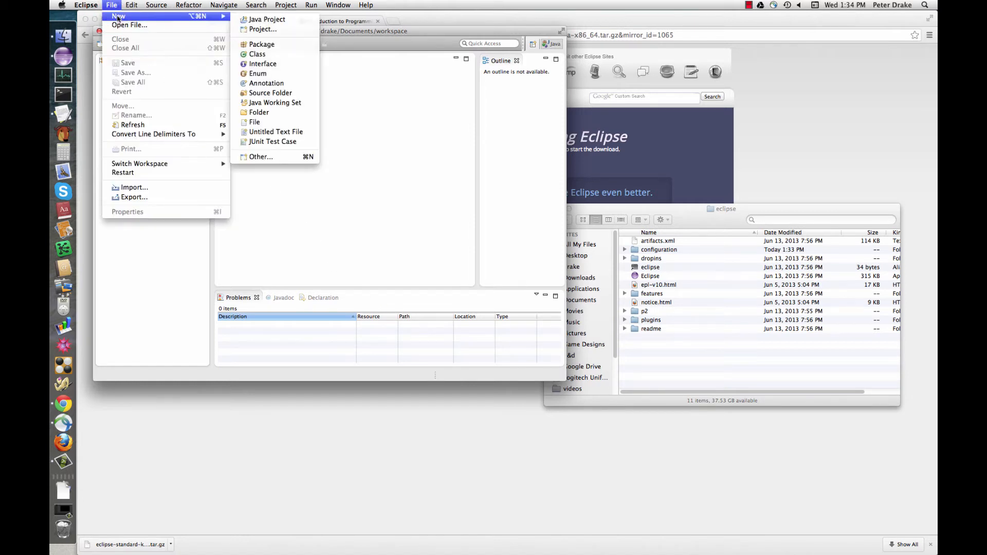
pyautogui.click(244, 20)
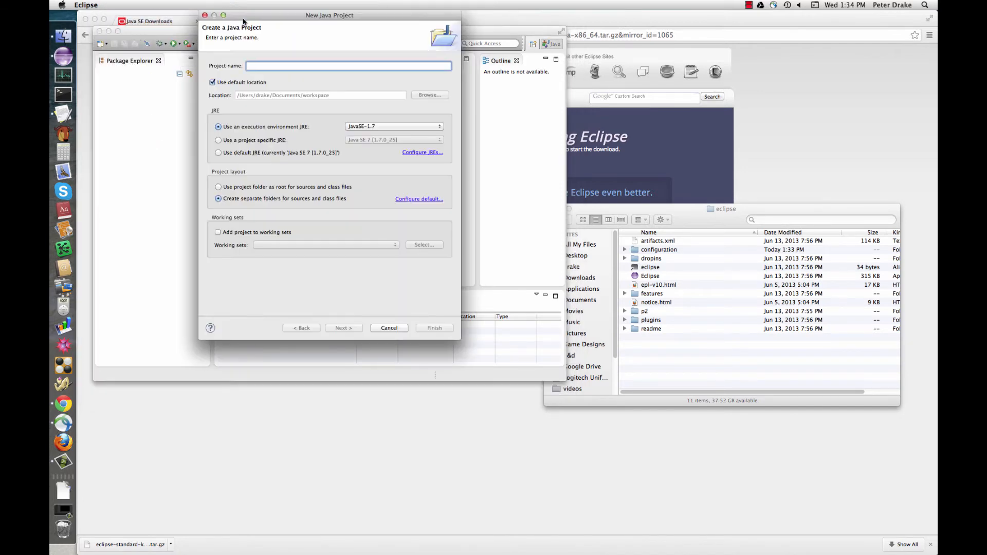
pyautogui.write('hello')
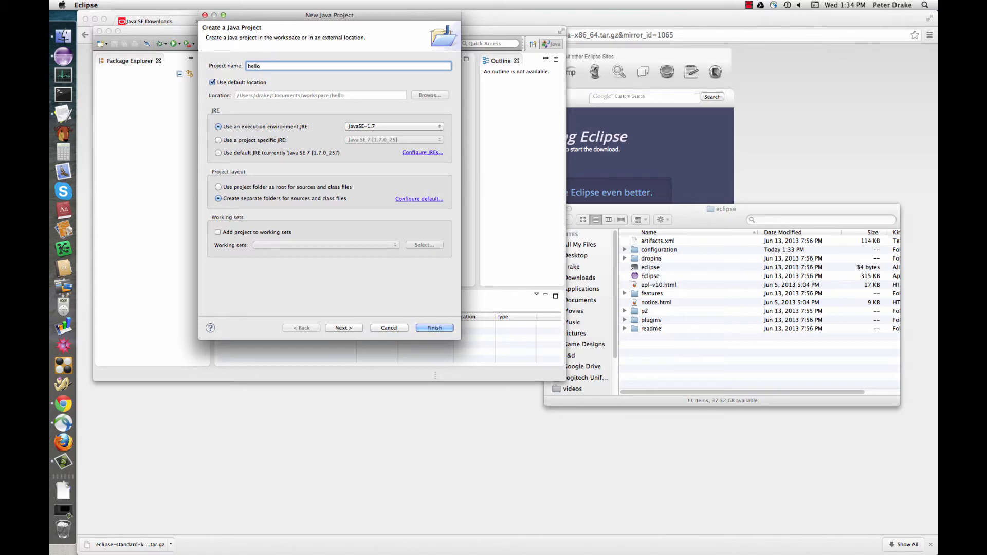
pyautogui.click(435, 328)
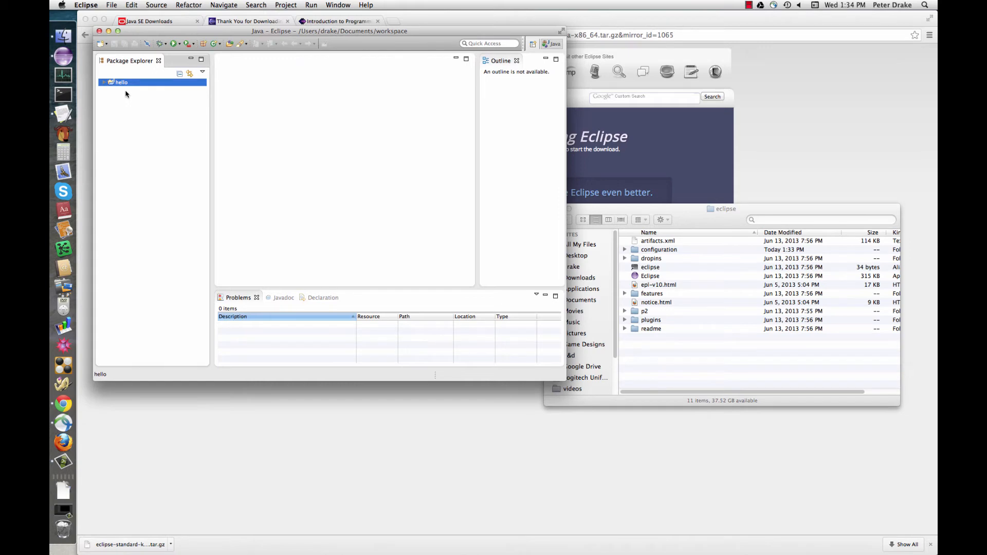
# Create a public class Hello in the project's src folder, with an empty package name and a public static void main stub
pyautogui.click(104, 83)
pyautogui.rightClick(126, 92)
pyautogui.moveTo(135, 95)
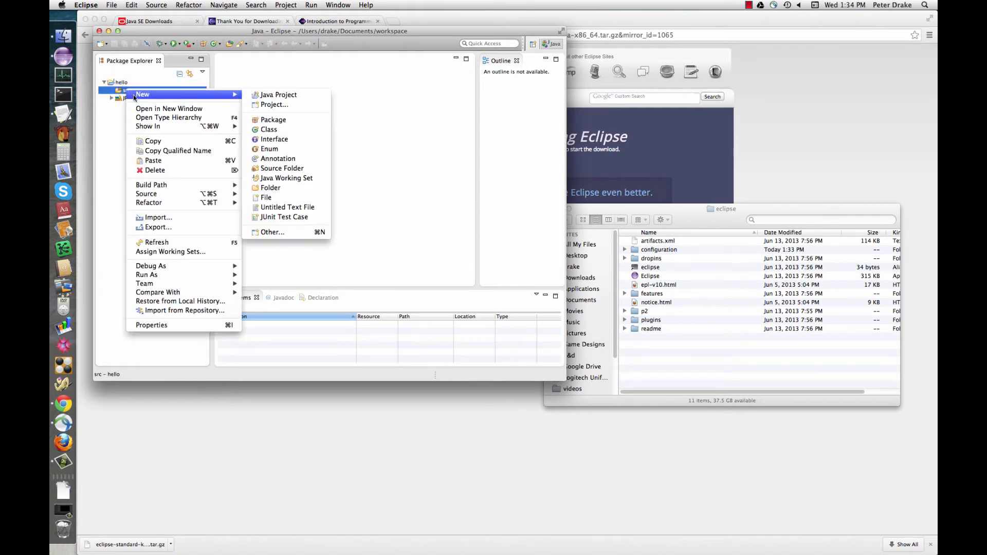
pyautogui.click(267, 130)
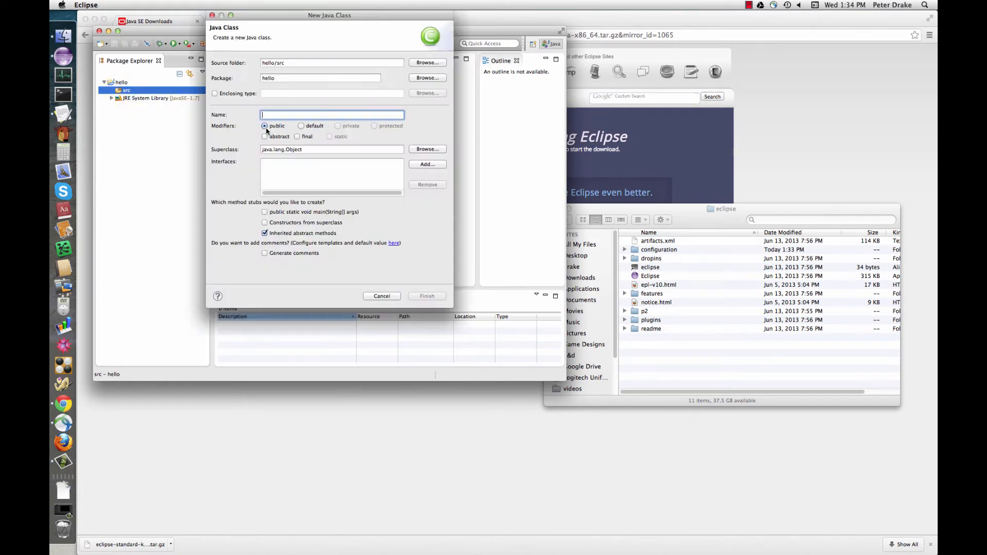
pyautogui.doubleClick(266, 78)
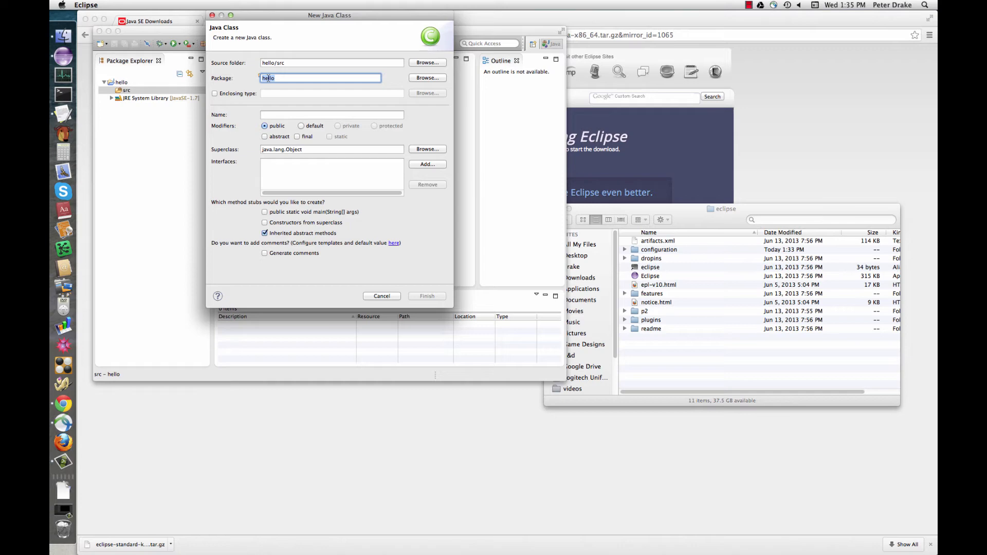
pyautogui.press('BackSpace')
pyautogui.click(275, 115)
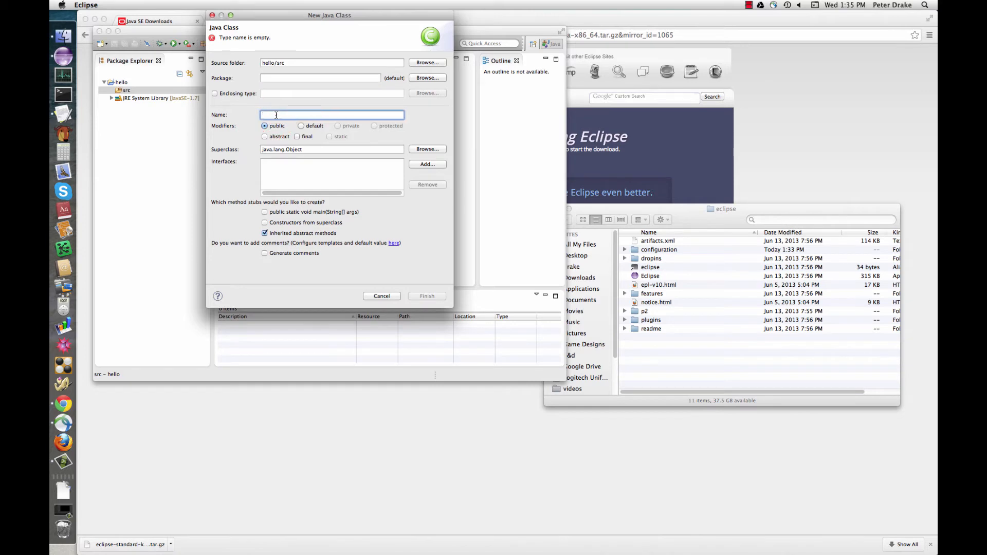
pyautogui.write('Hello')
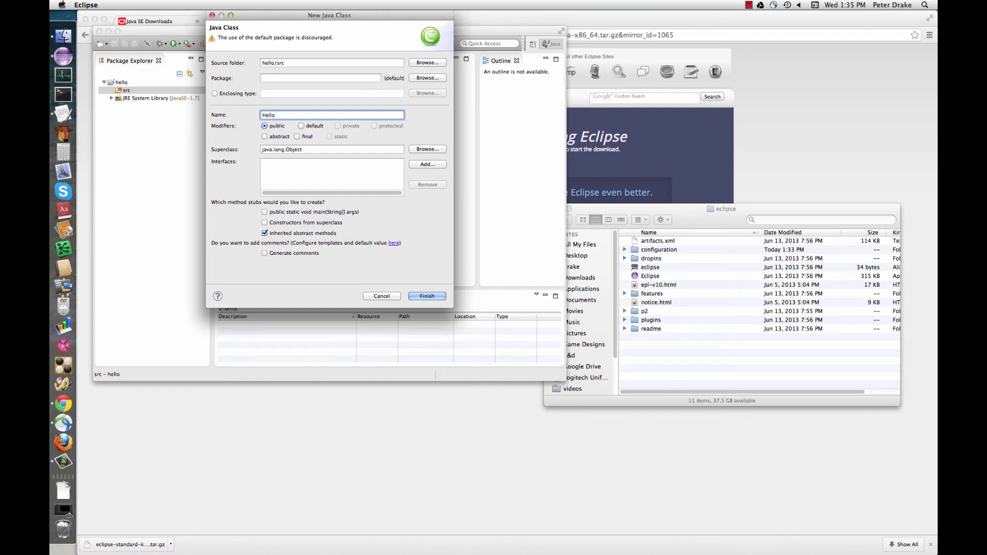
pyautogui.click(265, 213)
pyautogui.click(424, 297)
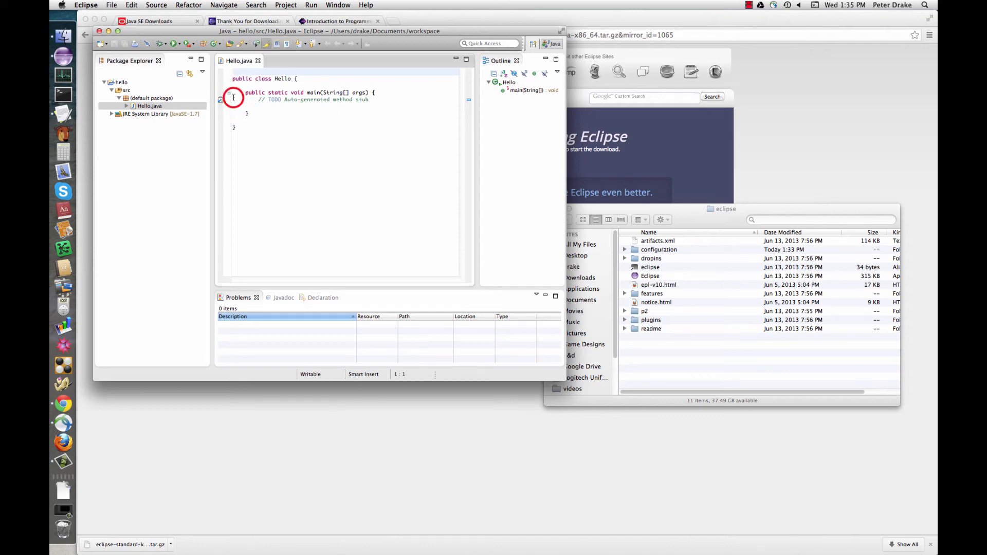
# Delete the auto-generated TODO comment line and the blank line above the class declaration in Hello.java
pyautogui.tripleClick(297, 101)
pyautogui.press('BackSpace')
pyautogui.press('Up')
pyautogui.press('Up')
pyautogui.press('Up')
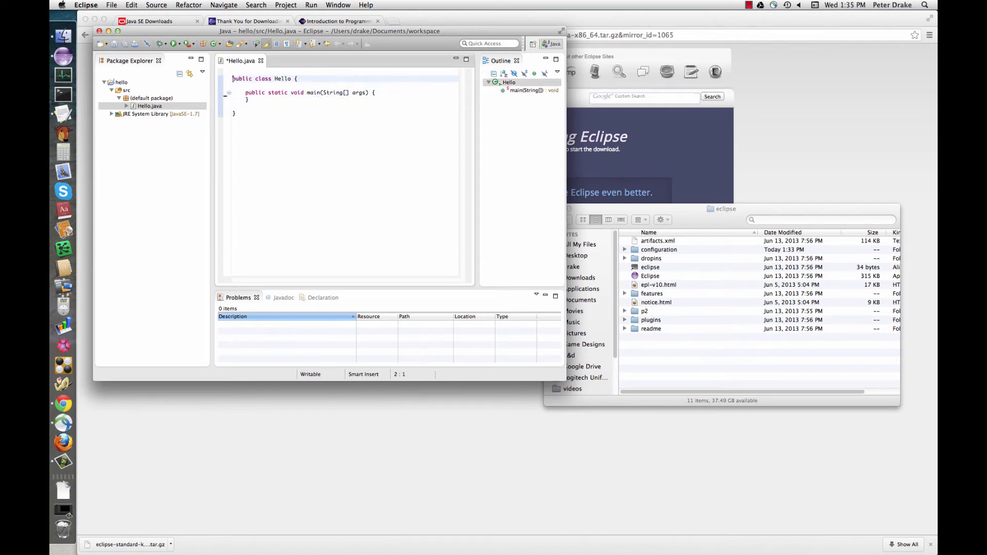
pyautogui.press('BackSpace')
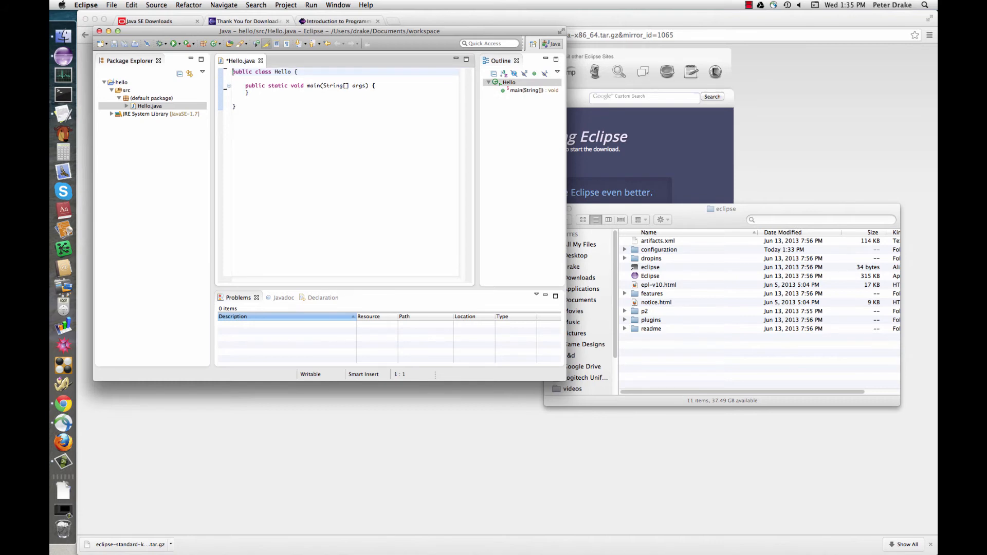
# Add the statement System.out.println("Hello, world!"); inside the main method
pyautogui.press('Down')
pyautogui.press('Down')
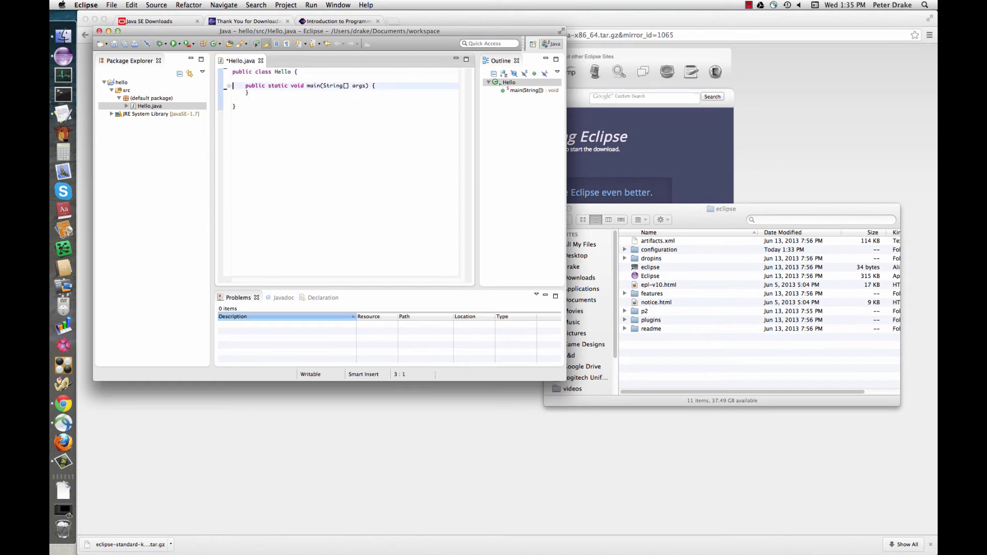
pyautogui.press('End')
pyautogui.press('Return')
pyautogui.write('System.out.')
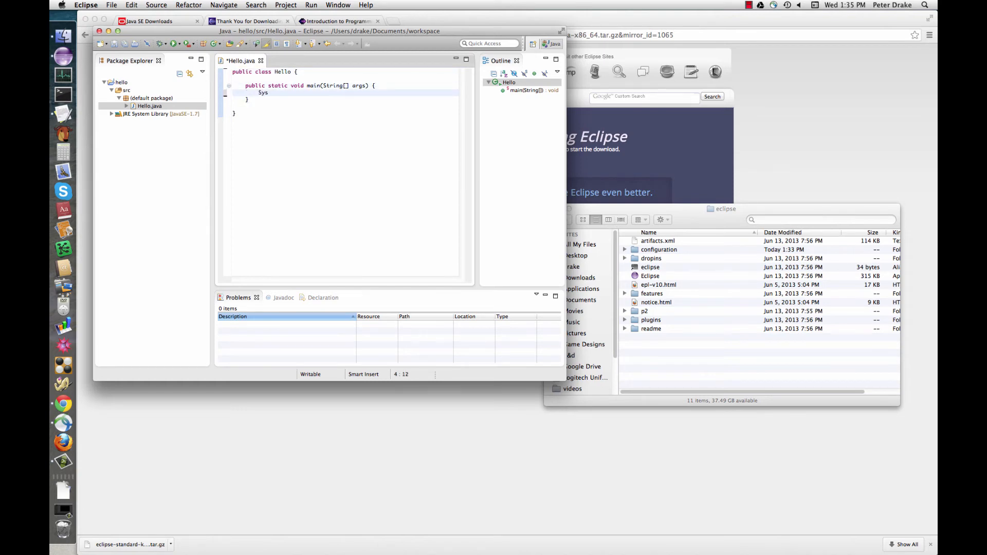
pyautogui.press('Escape')
pyautogui.write('println("Hello, world!")')
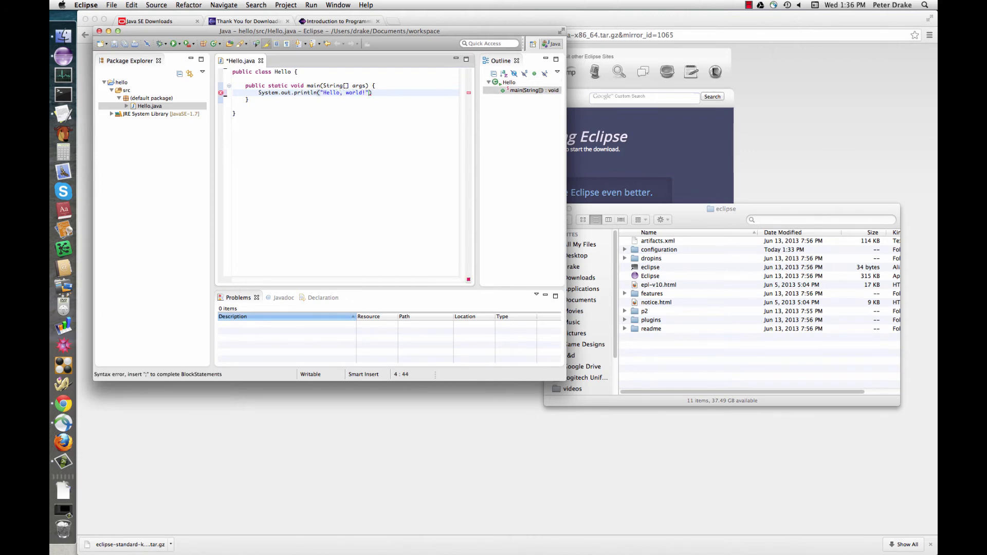
pyautogui.write(';')
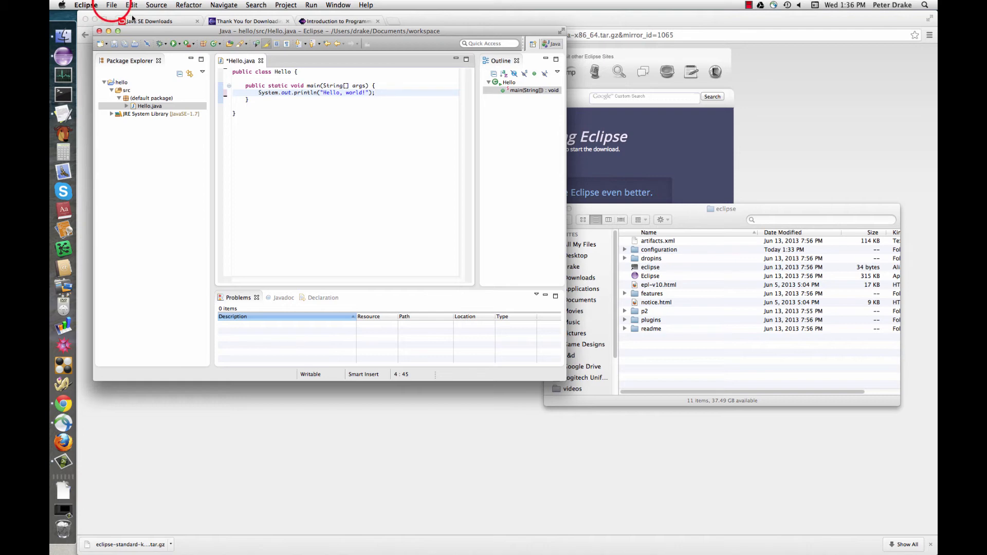
# Save the edited Hello.java file
pyautogui.click(111, 5)
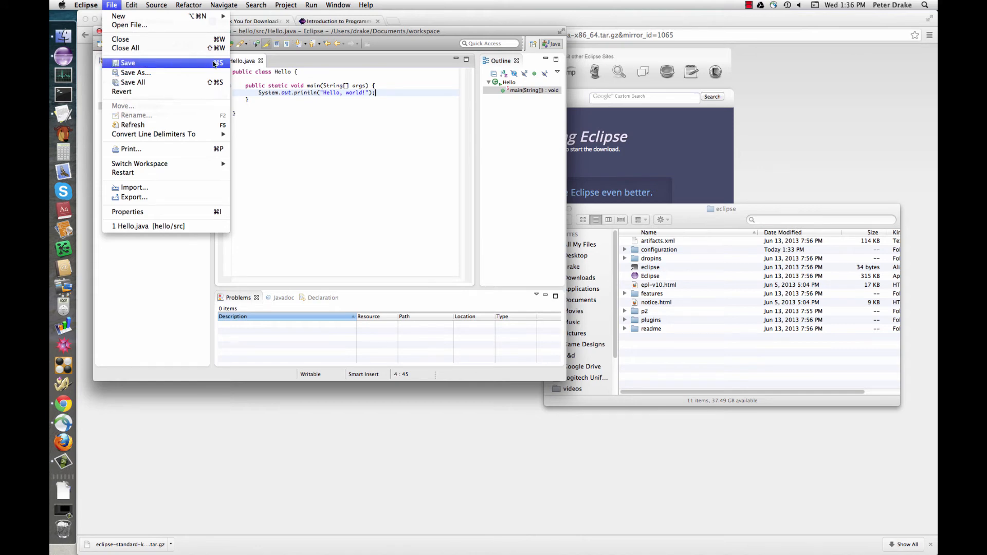
pyautogui.click(376, 194)
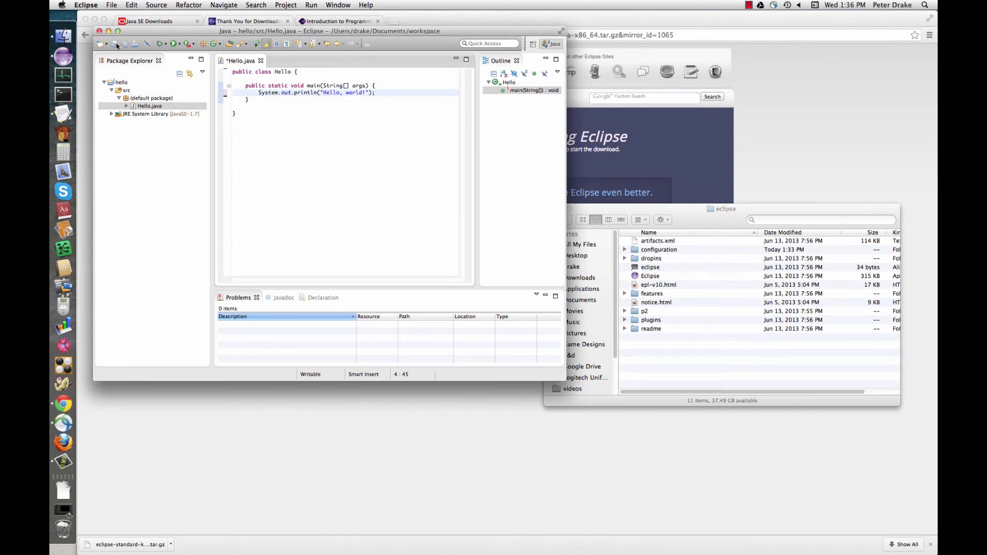
pyautogui.click(116, 45)
# Run Hello.java as a Java application
pyautogui.rightClick(154, 106)
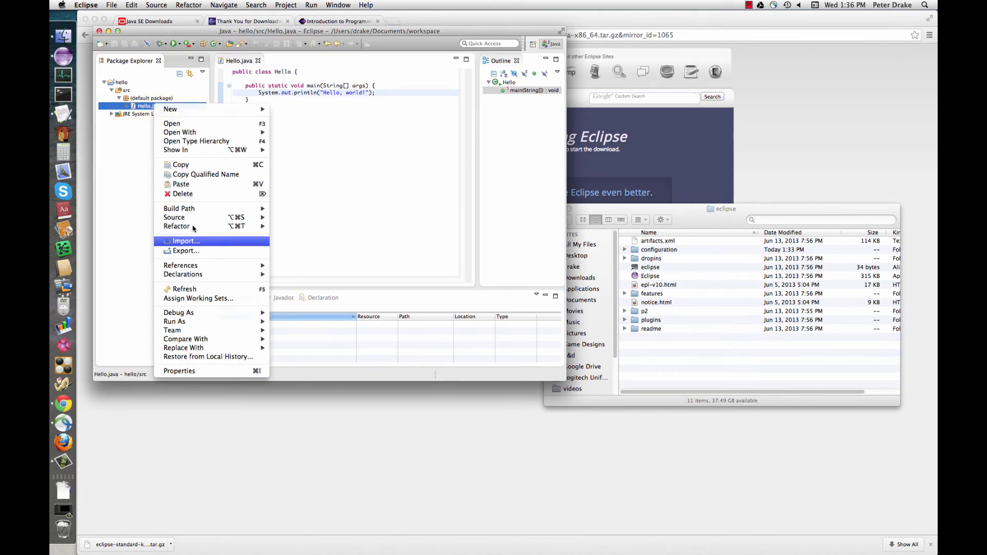
pyautogui.click(235, 323)
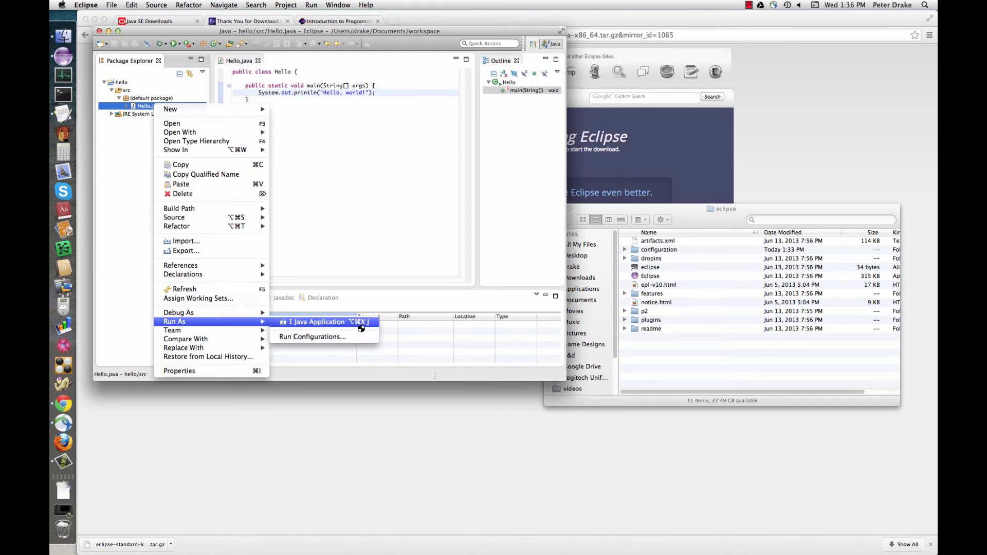
pyautogui.click(323, 199)
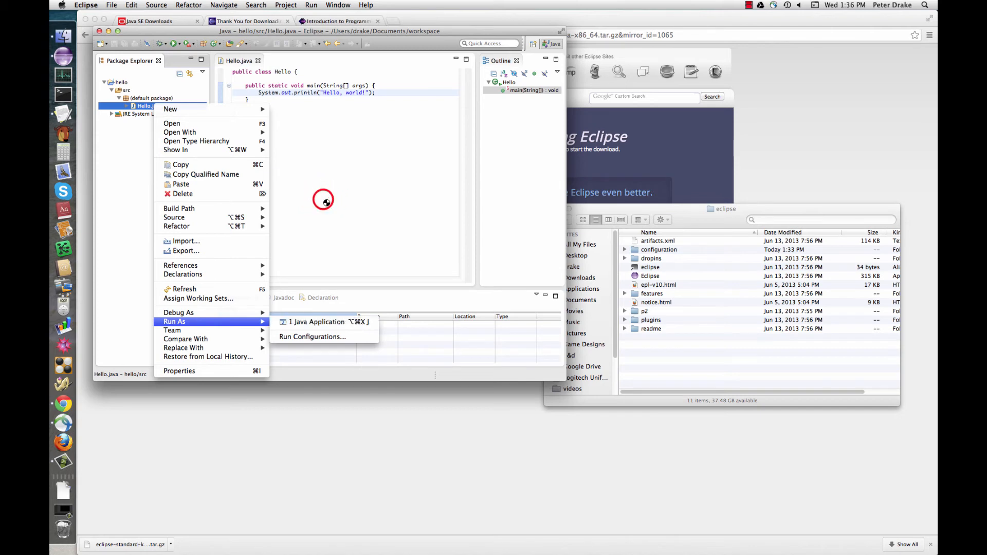
pyautogui.click(173, 44)
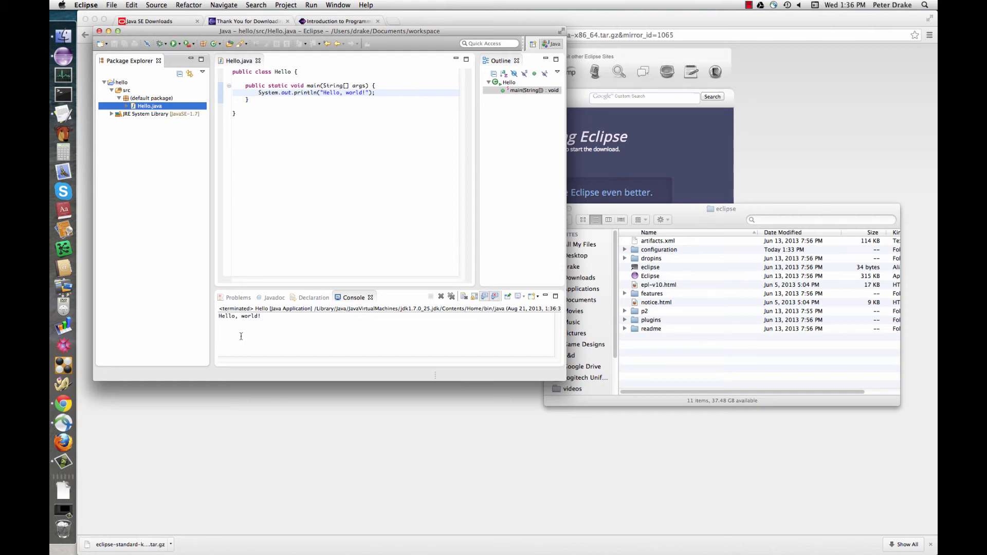
# Add the JUnit 4 library to the hello project's build path
pyautogui.rightClick(122, 82)
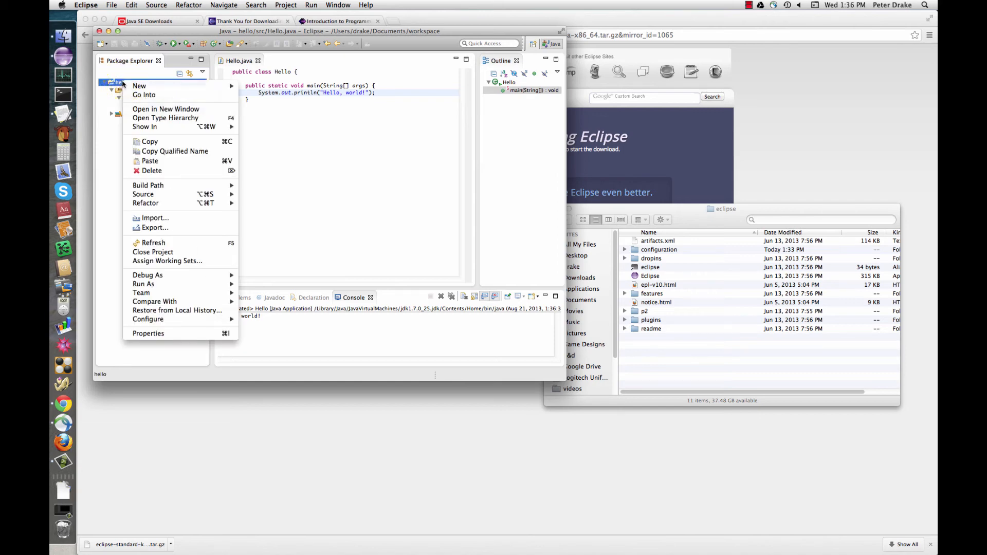
pyautogui.moveTo(164, 185)
pyautogui.click(268, 234)
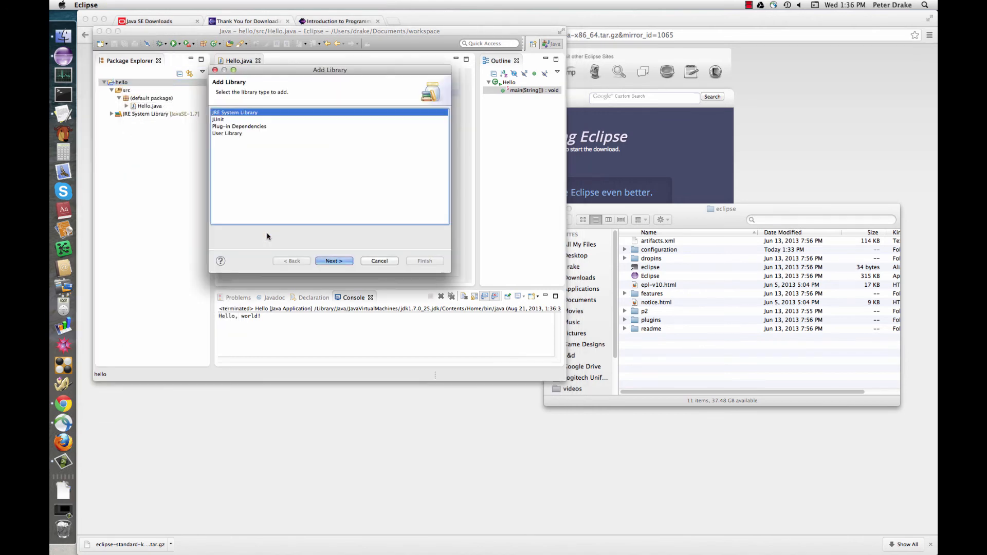
pyautogui.click(218, 119)
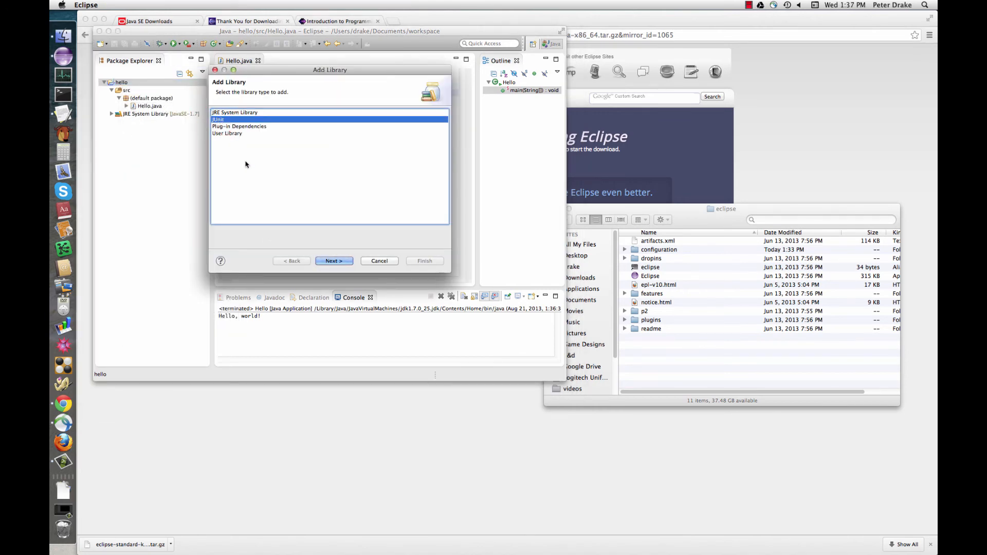
pyautogui.click(324, 258)
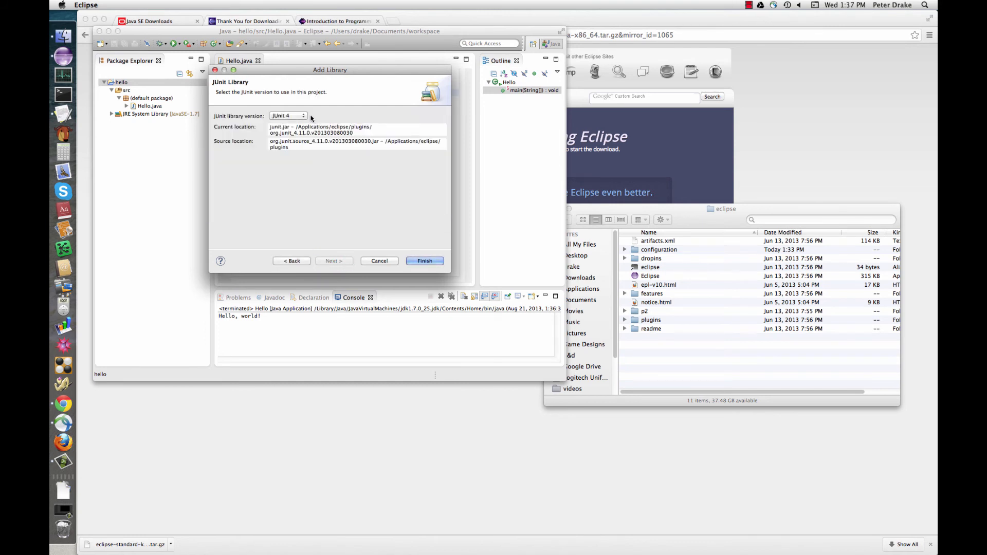
pyautogui.click(420, 261)
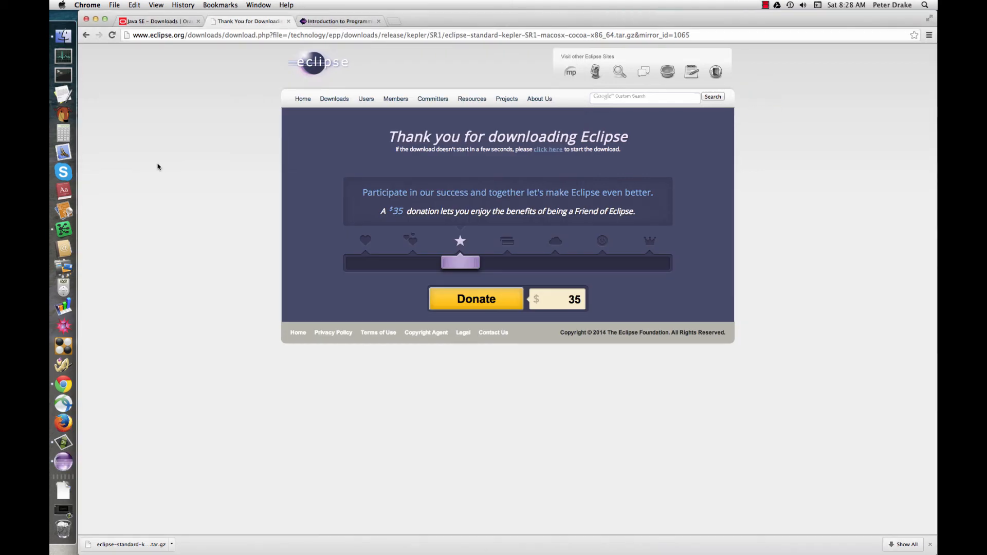
# In Chrome, download stdlib.jar from the Standard Libraries page of the Introduction to Programming in Java site, and keep the file
pyautogui.click(343, 23)
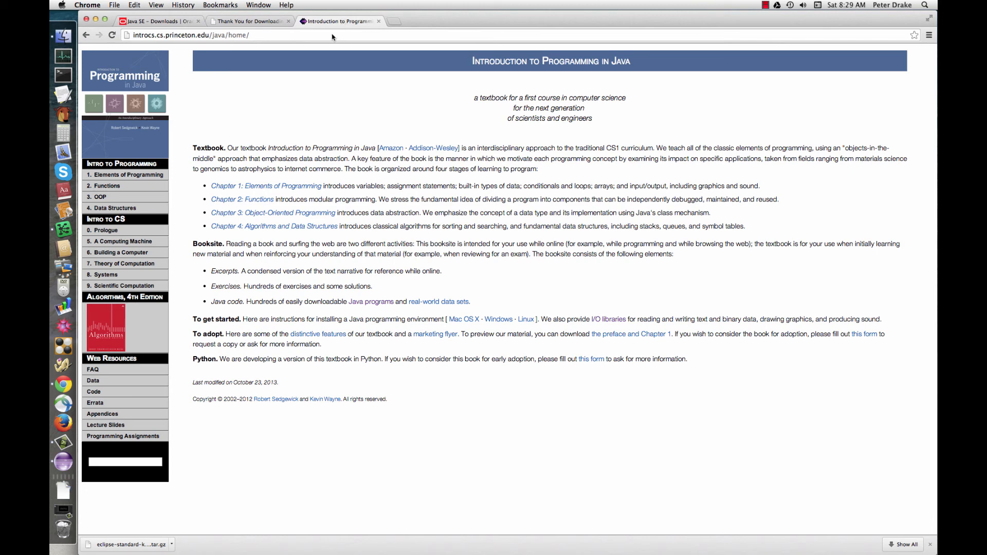
pyautogui.click(103, 396)
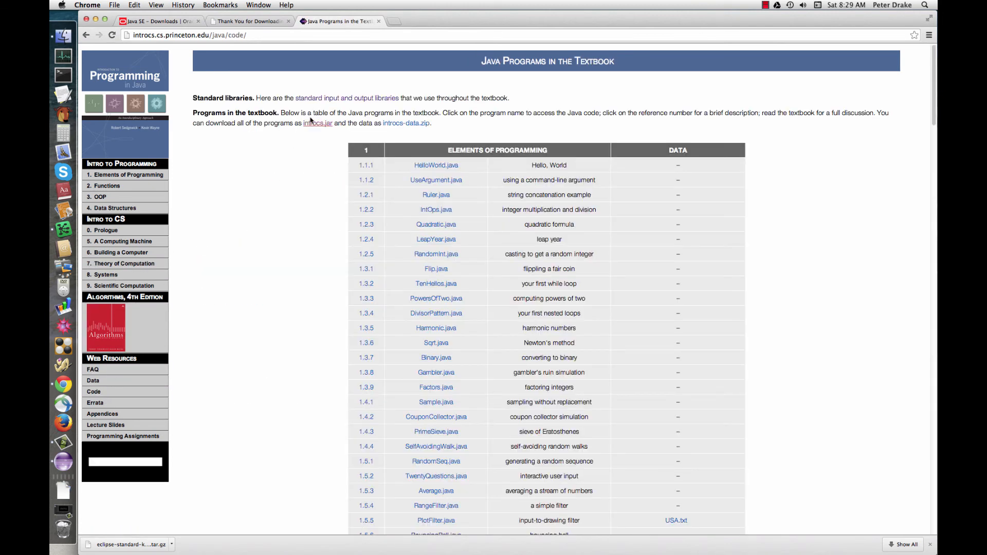
pyautogui.click(333, 98)
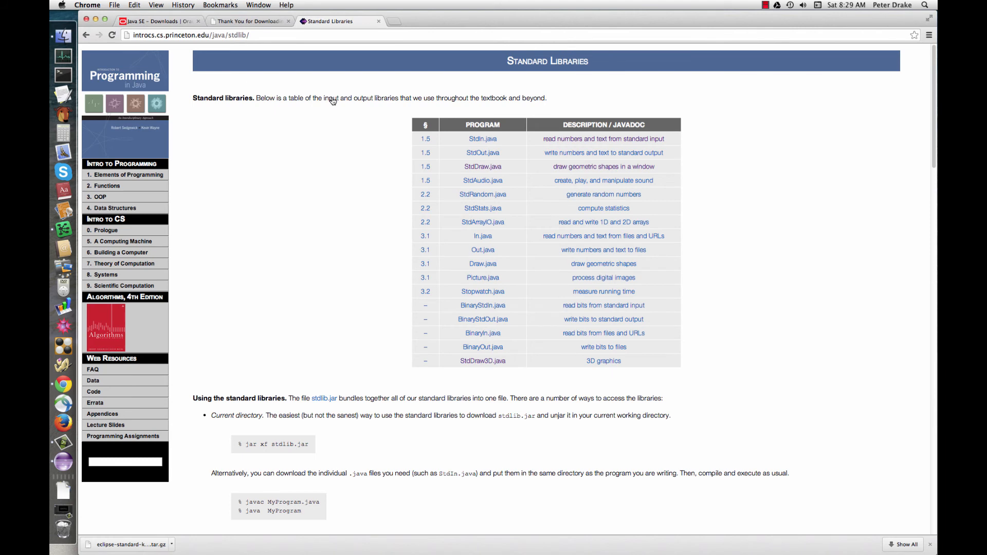
pyautogui.click(320, 399)
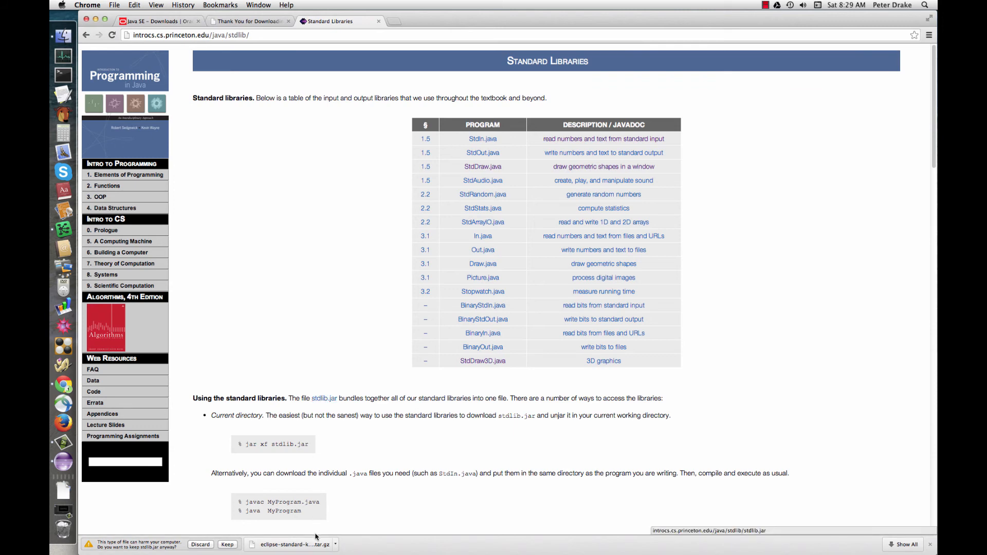
pyautogui.click(227, 544)
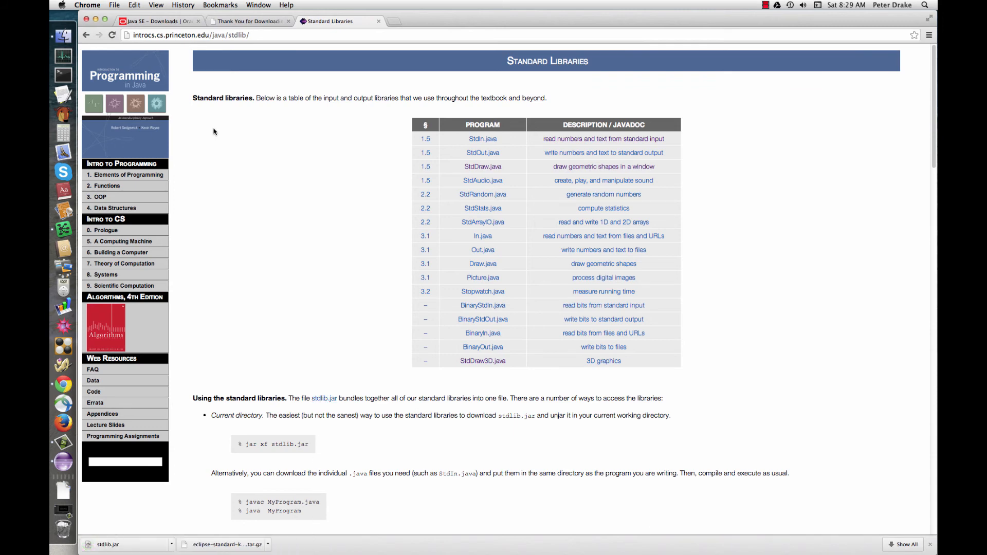
# Import stdlib.jar from the Finder Downloads folder into the hello project in Eclipse as a copied file
pyautogui.click(63, 36)
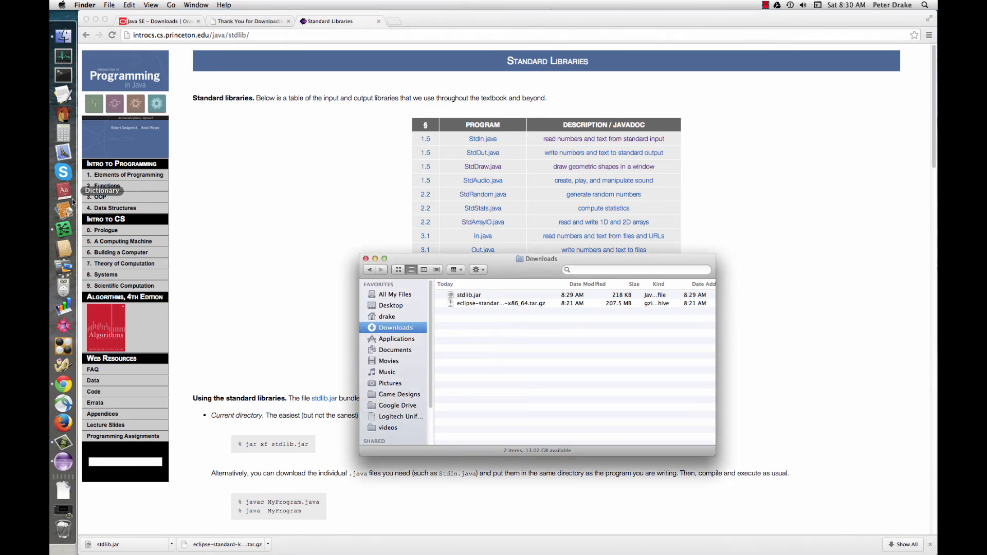
pyautogui.click(61, 467)
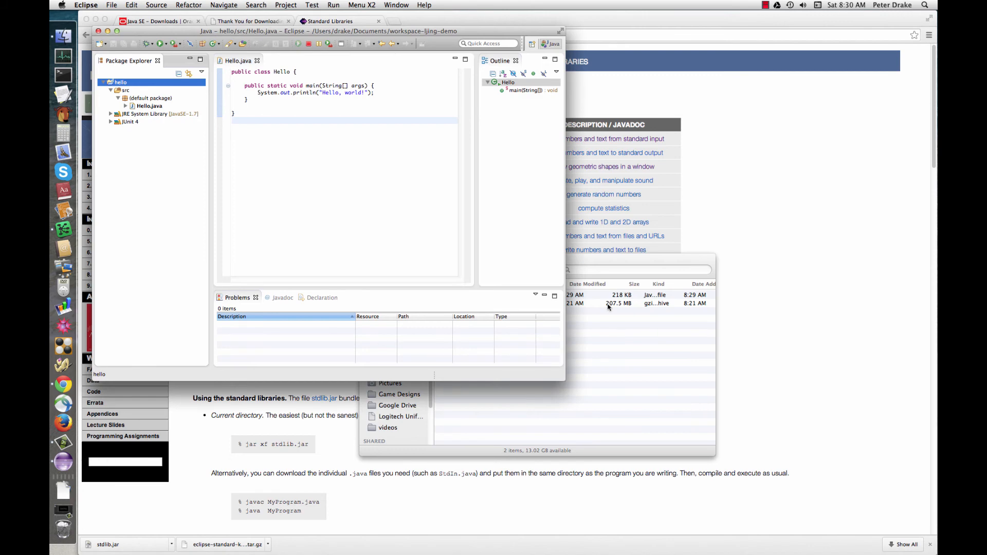
pyautogui.moveTo(553, 256); pyautogui.dragTo(744, 257)
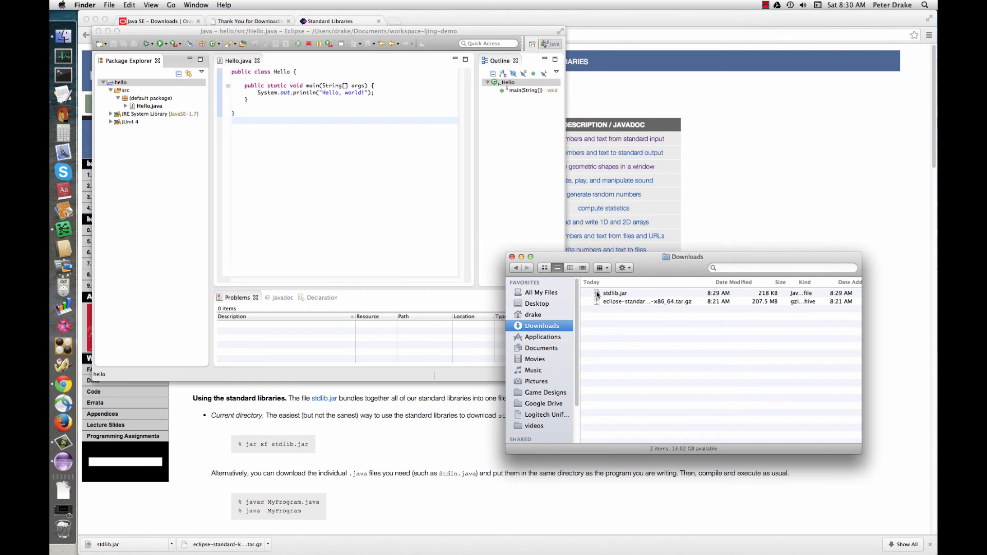
pyautogui.moveTo(597, 294); pyautogui.dragTo(119, 84)
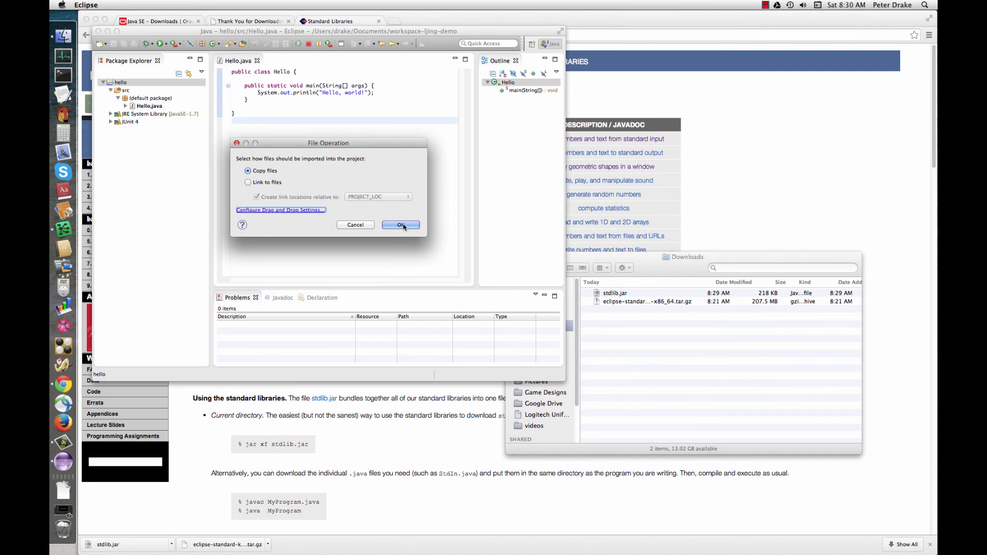
pyautogui.click(401, 225)
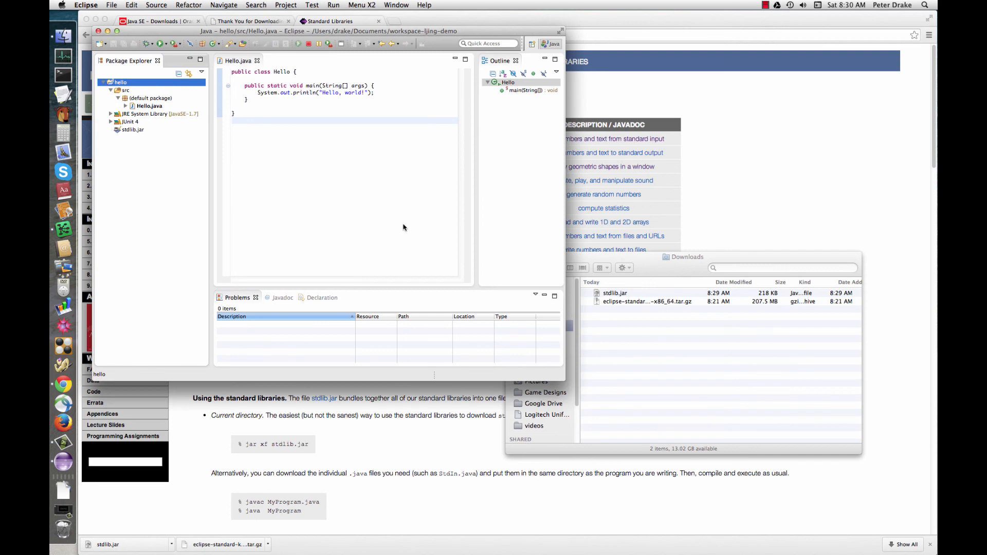
# Add stdlib.jar to the build path and refresh the hello project
pyautogui.rightClick(138, 131)
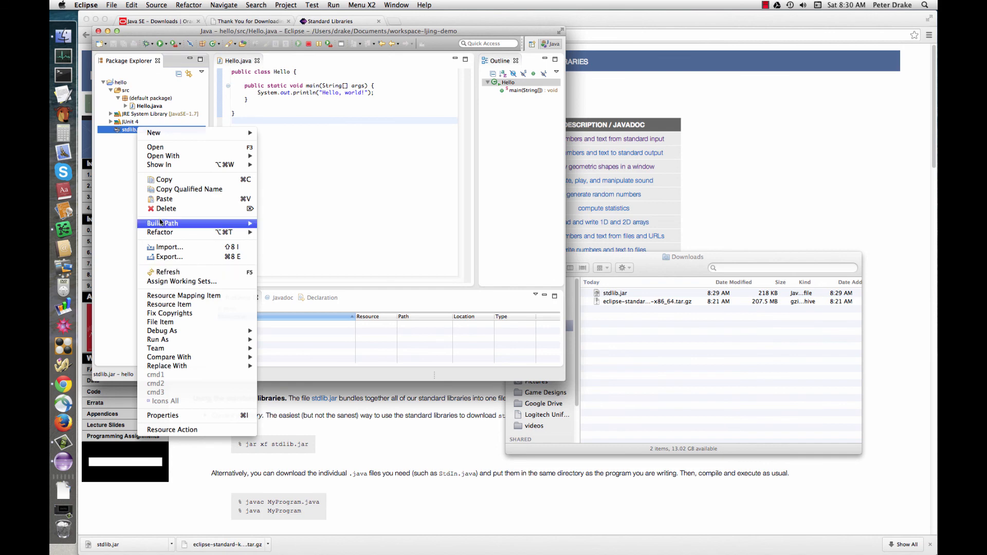
pyautogui.moveTo(160, 225)
pyautogui.click(281, 228)
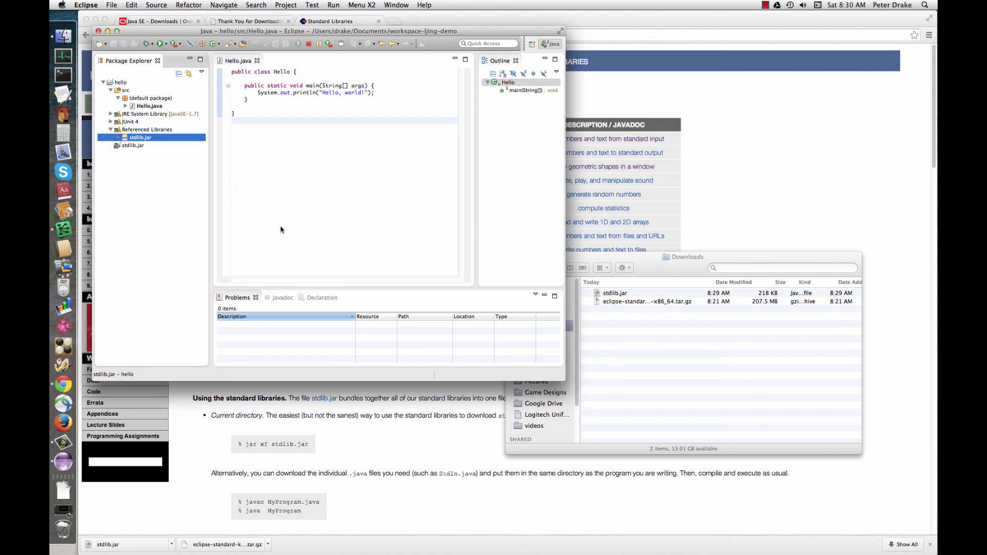
pyautogui.rightClick(124, 83)
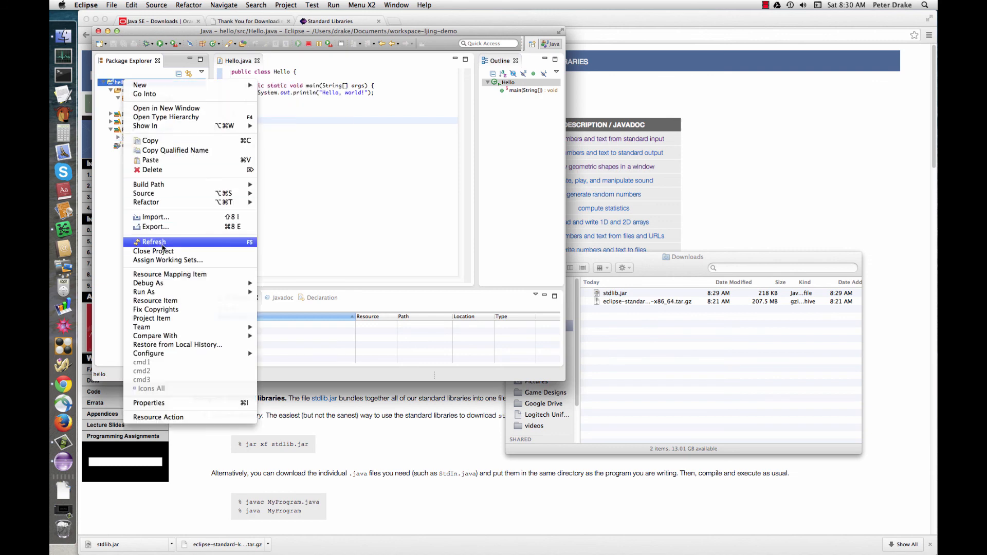
pyautogui.click(162, 243)
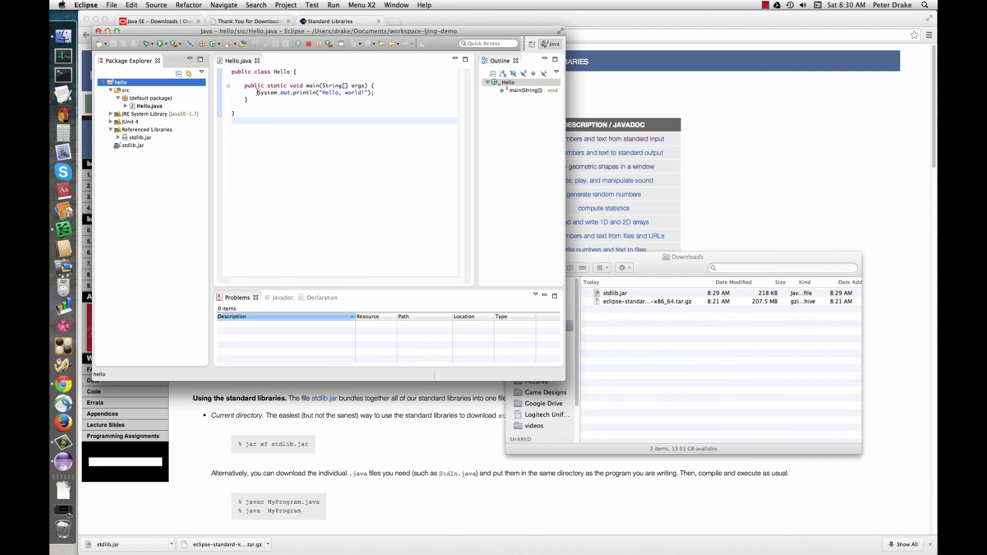
# Replace System.out with StdOut in the println statement of Hello.java and run the saved program
pyautogui.moveTo(257, 93); pyautogui.dragTo(290, 95)
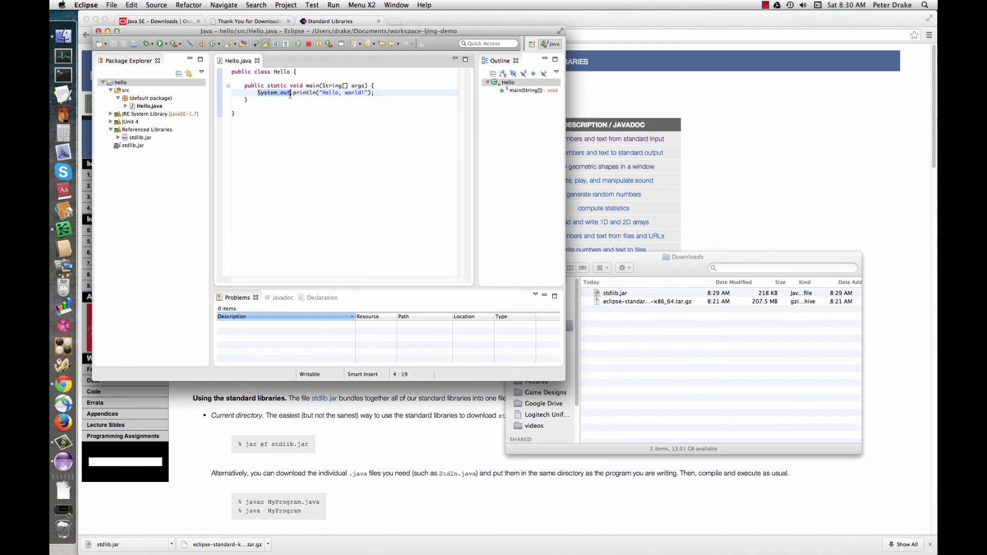
pyautogui.write('StdO')
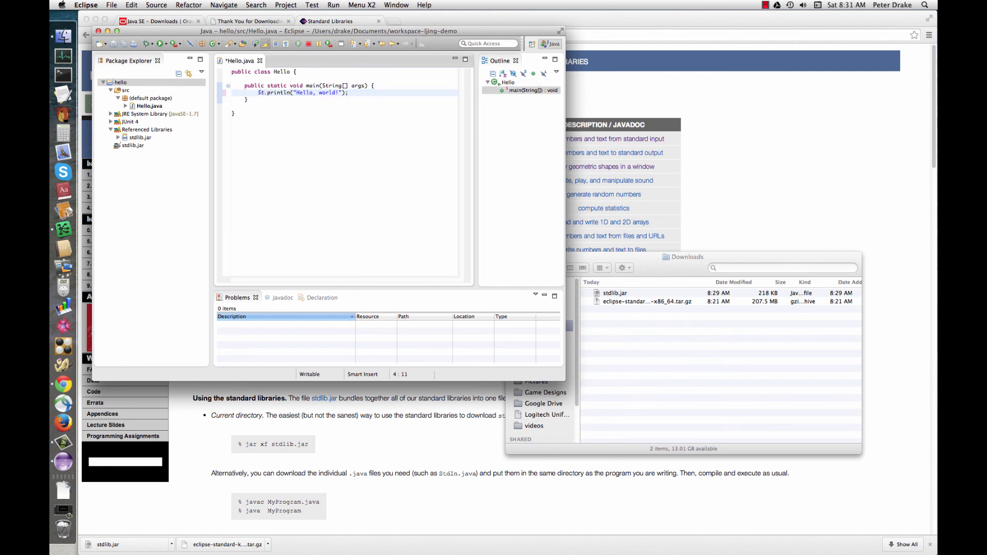
pyautogui.write('ut')
pyautogui.press('super+s')
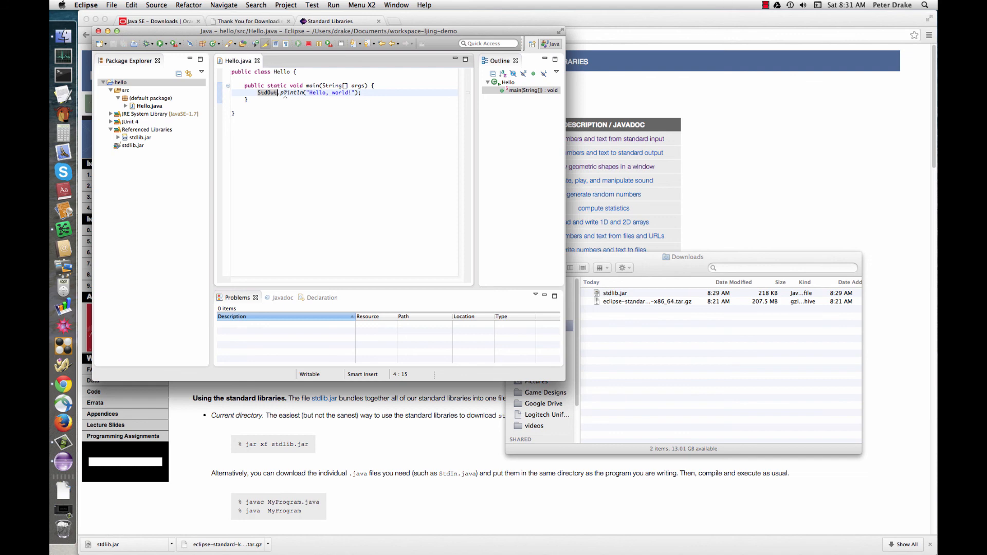
pyautogui.click(160, 43)
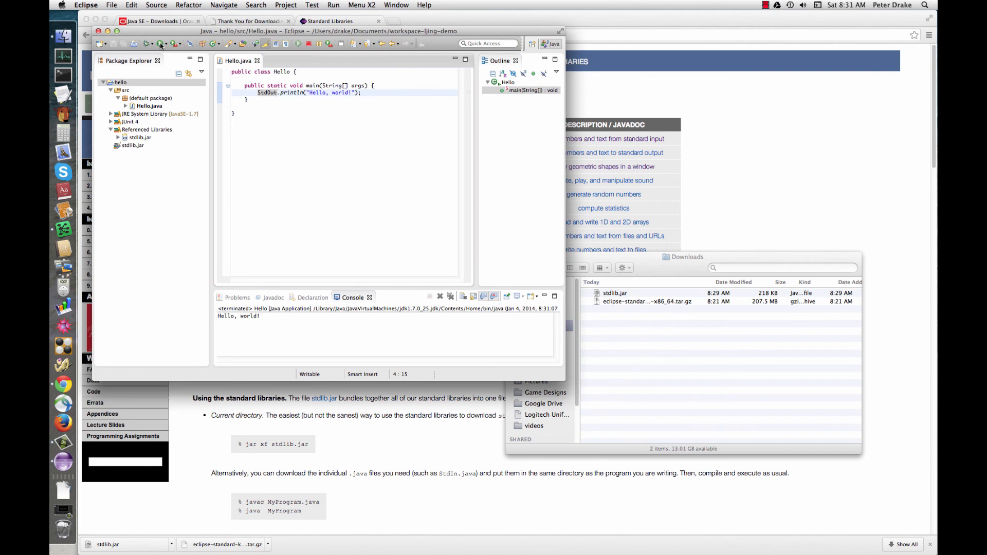